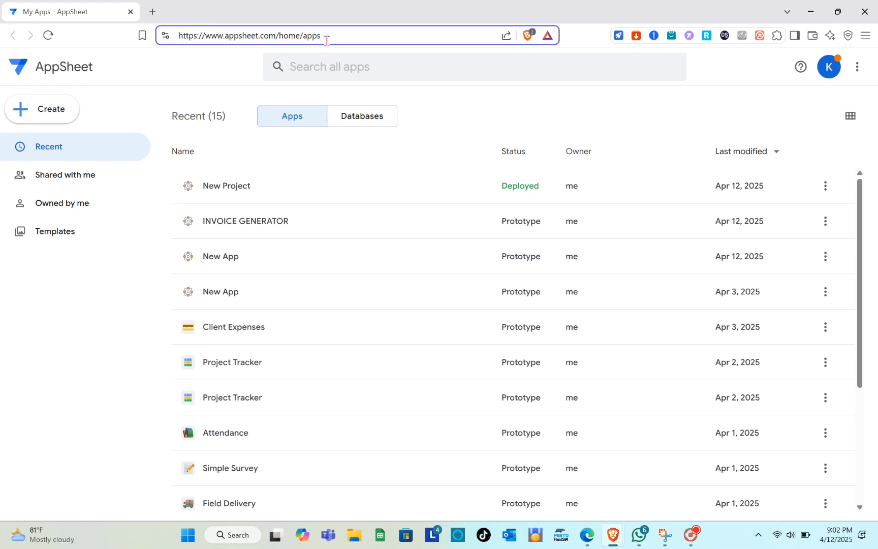
Look over the account menu and the list of recent apps with their deployment statuses
{"action": "double_click", "coordinate": [330, 40]}
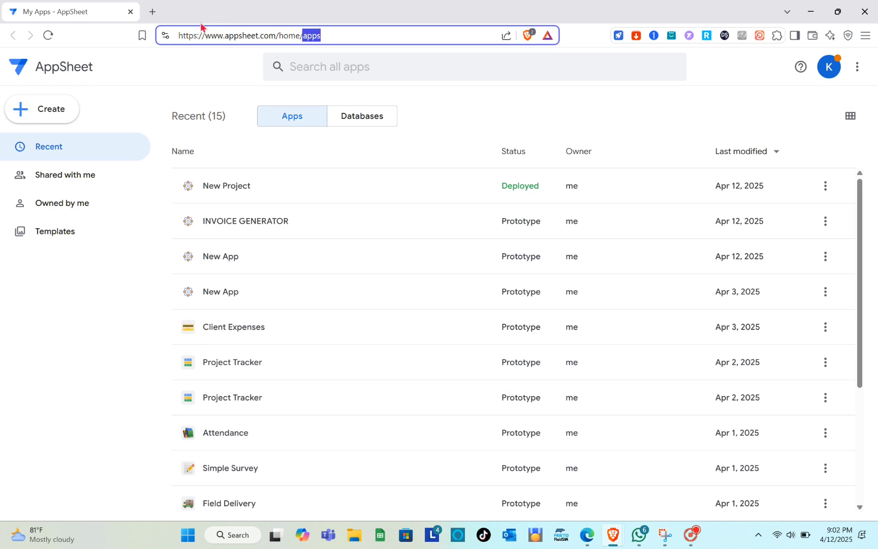
{"action": "left_click", "coordinate": [419, 43]}
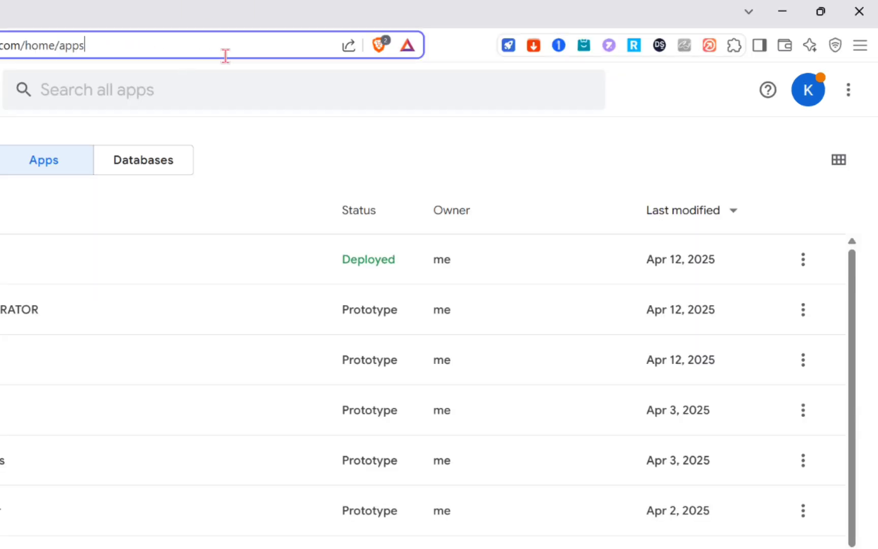
{"action": "left_click", "coordinate": [807, 98]}
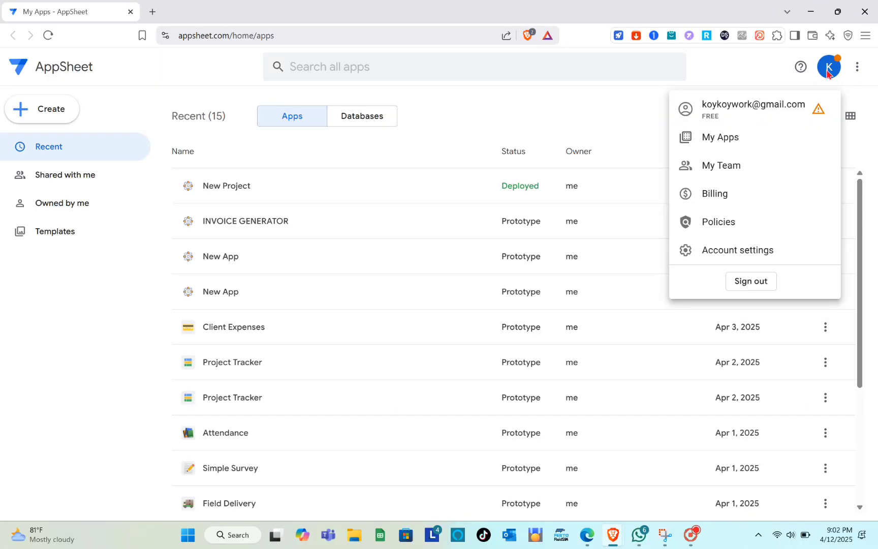
{"action": "left_click", "coordinate": [828, 74]}
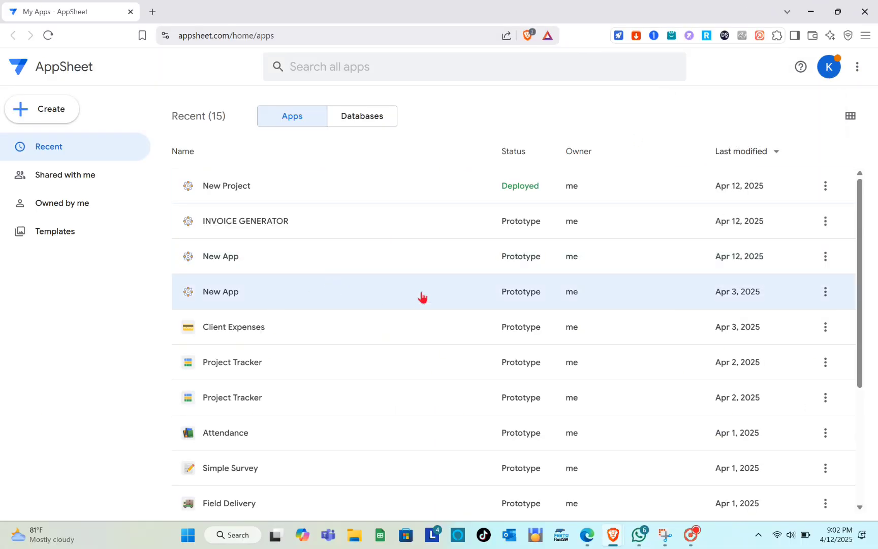
{"action": "scroll", "coordinate": [422, 297], "scroll_direction": "down", "scroll_amount": 3}
{"action": "scroll", "coordinate": [422, 297], "scroll_direction": "up", "scroll_amount": 3}
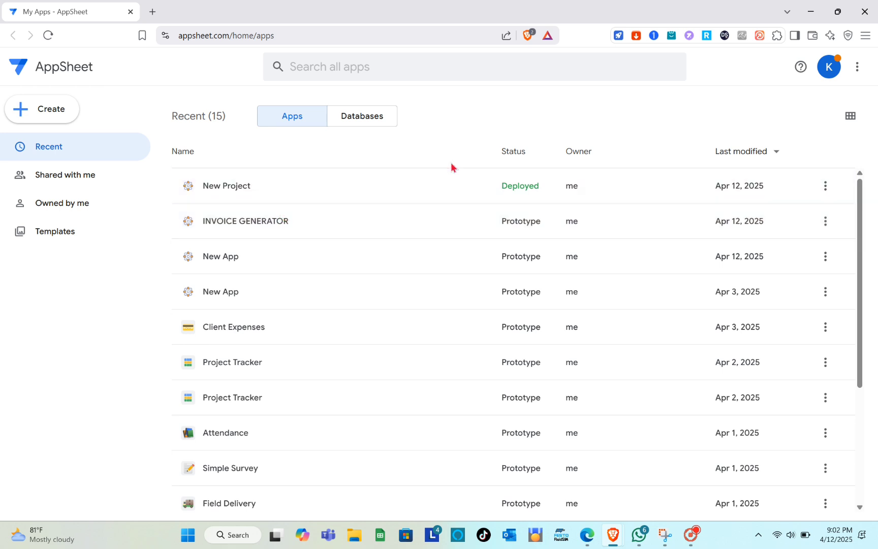
{"action": "scroll", "coordinate": [379, 441], "scroll_direction": "down", "scroll_amount": 4}
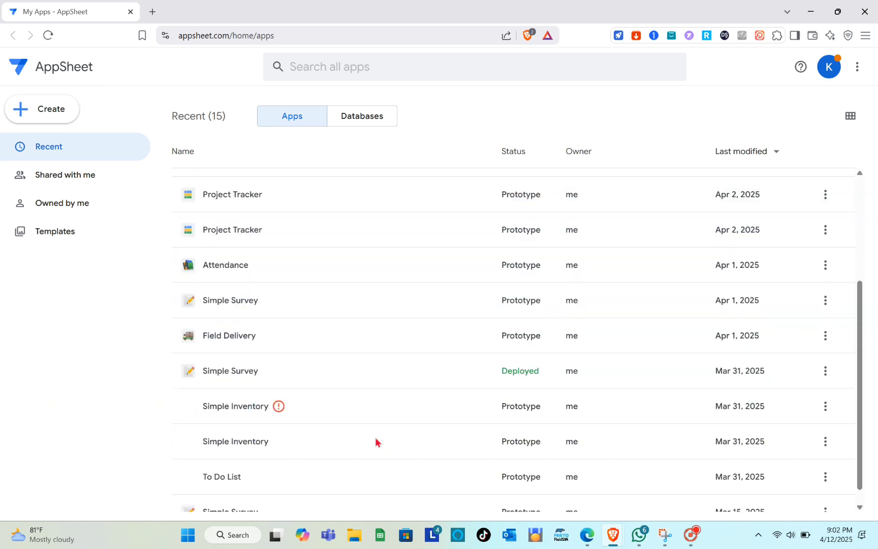
{"action": "scroll", "coordinate": [376, 441], "scroll_direction": "up", "scroll_amount": 4}
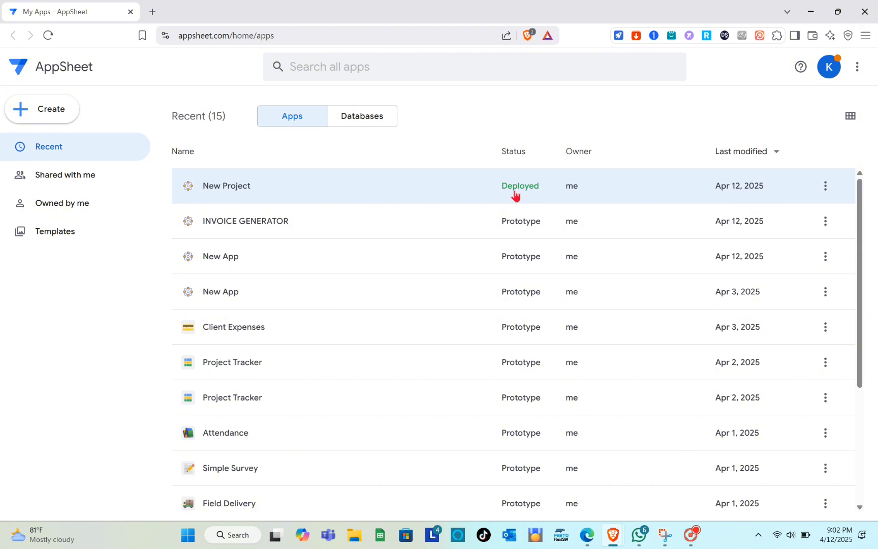
{"action": "scroll", "coordinate": [519, 194], "scroll_direction": "down", "scroll_amount": 4}
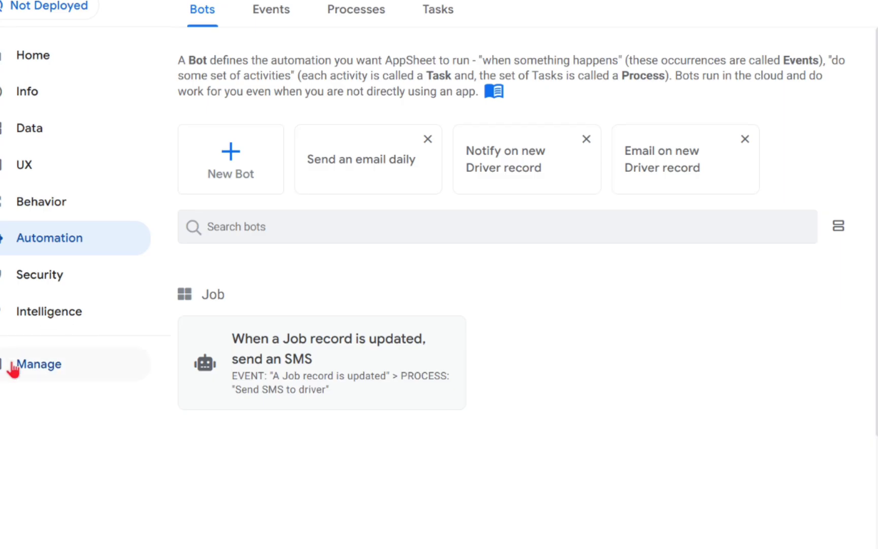
Run the deployment check for the Field Delivery app from its management settings
{"action": "left_click", "coordinate": [66, 370]}
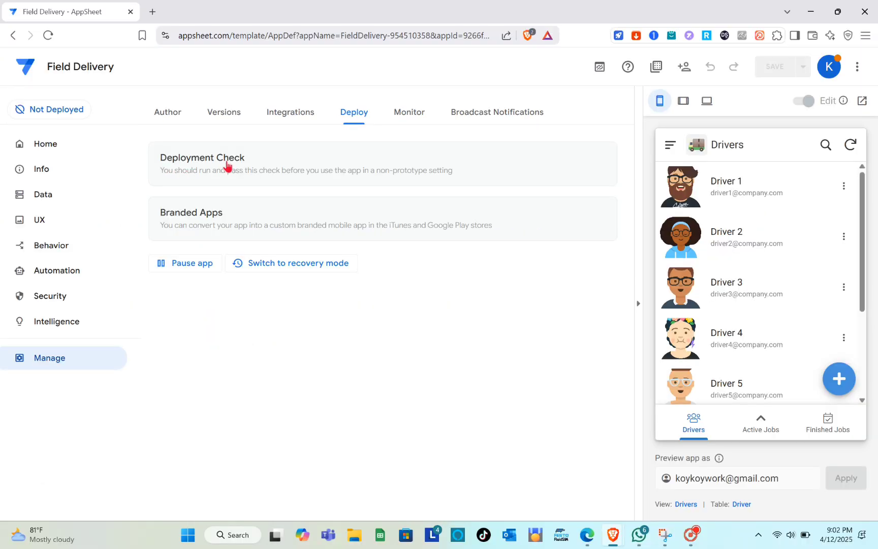
{"action": "left_click", "coordinate": [227, 167]}
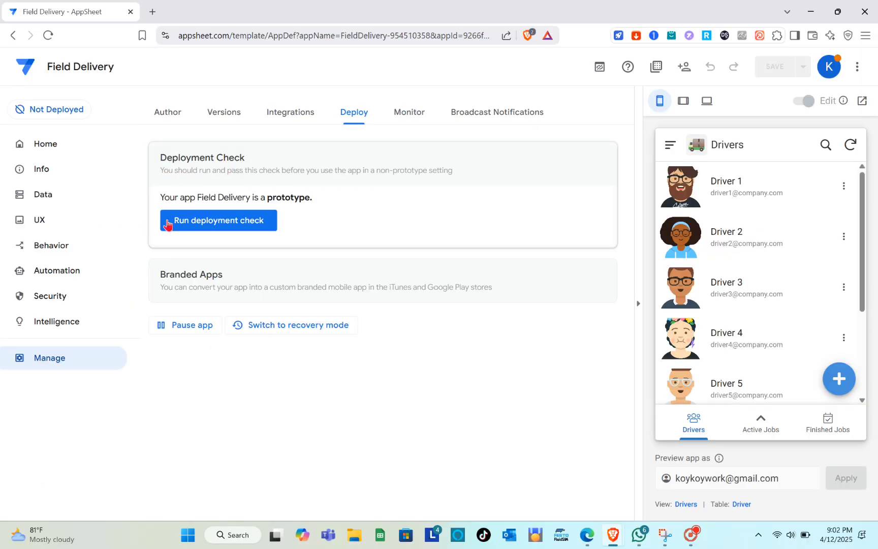
{"action": "left_click", "coordinate": [215, 226]}
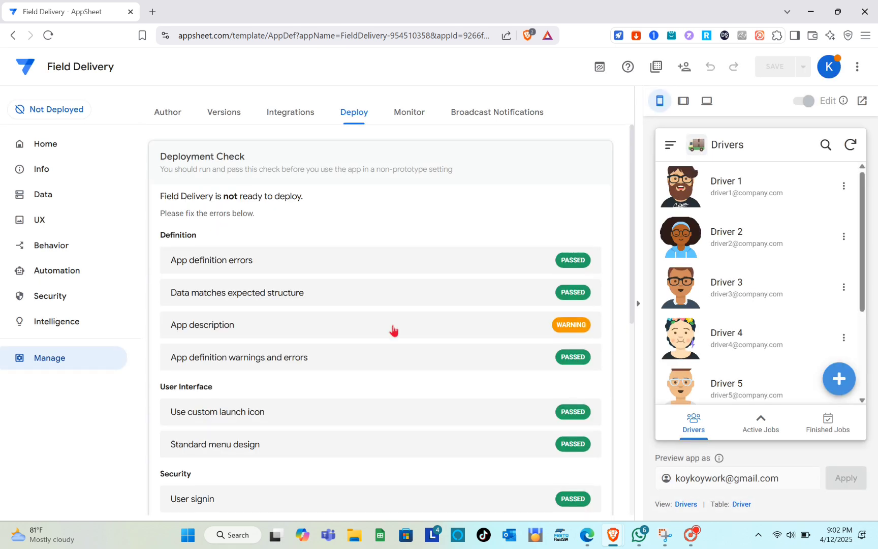
Review the deployment check results and move the Field Delivery app to the deployed state despite errors
{"action": "scroll", "coordinate": [393, 329], "scroll_direction": "down", "scroll_amount": 8}
{"action": "scroll", "coordinate": [395, 330], "scroll_direction": "up", "scroll_amount": 8}
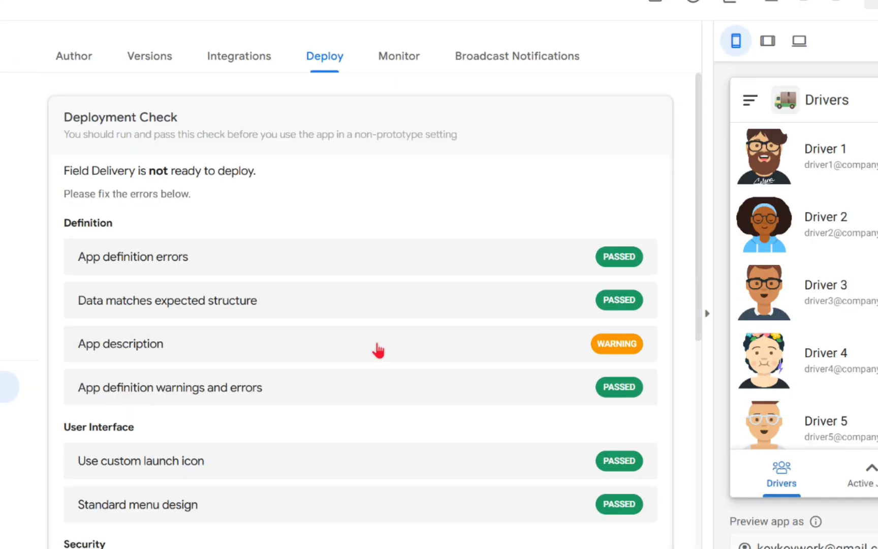
{"action": "scroll", "coordinate": [394, 331], "scroll_direction": "down", "scroll_amount": 8}
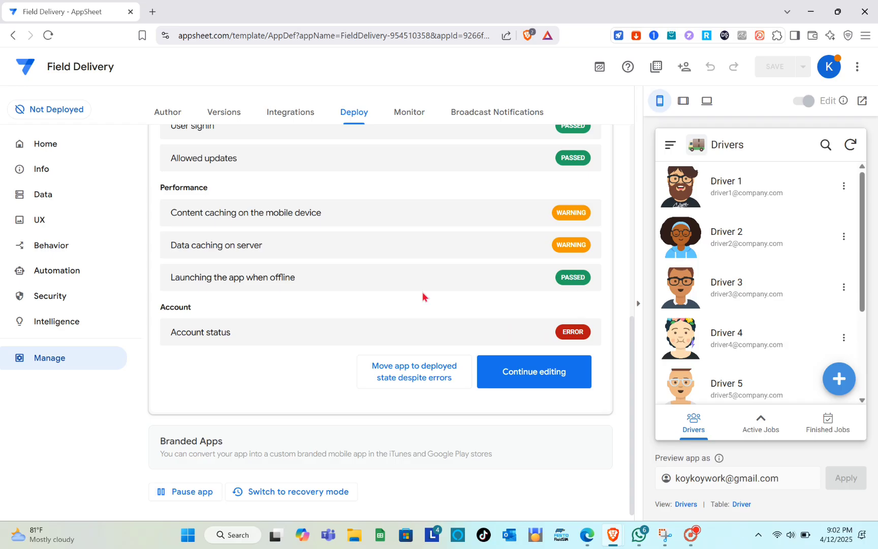
{"action": "scroll", "coordinate": [419, 307], "scroll_direction": "up", "scroll_amount": 8}
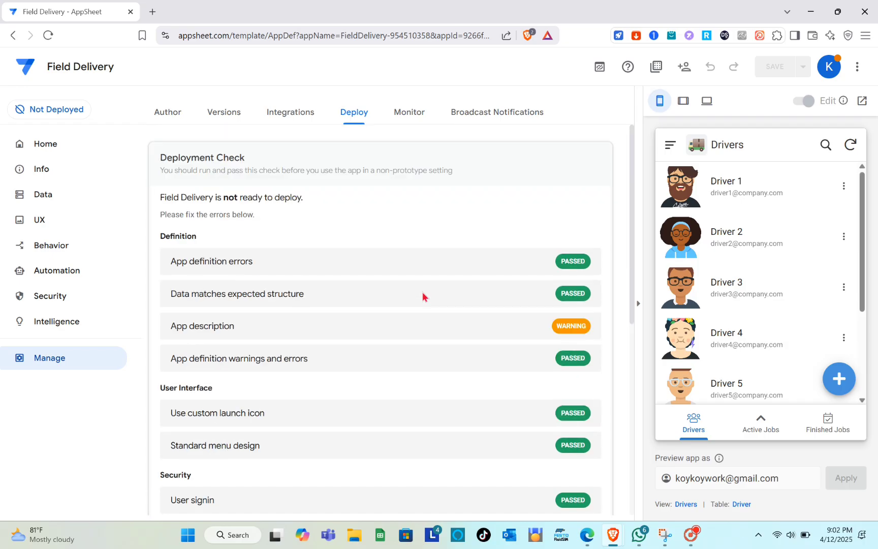
{"action": "scroll", "coordinate": [422, 297], "scroll_direction": "down", "scroll_amount": 8}
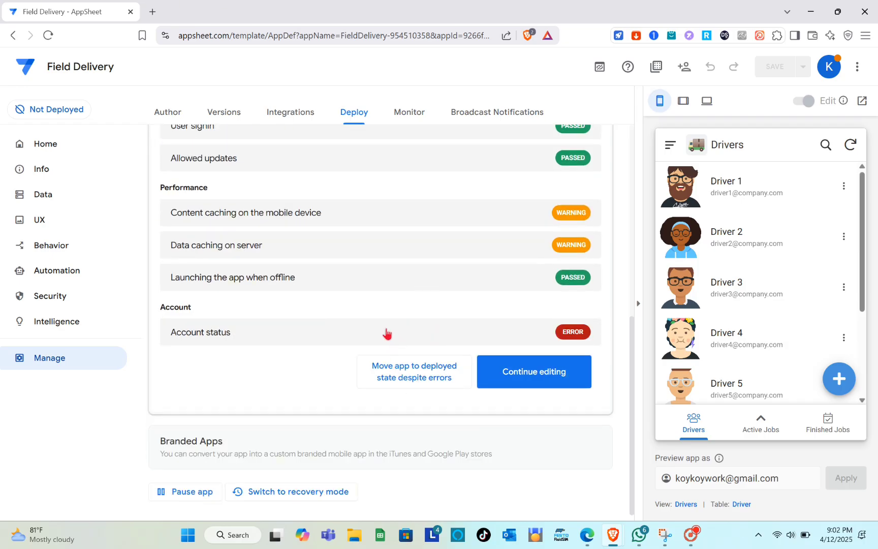
{"action": "left_click", "coordinate": [425, 372]}
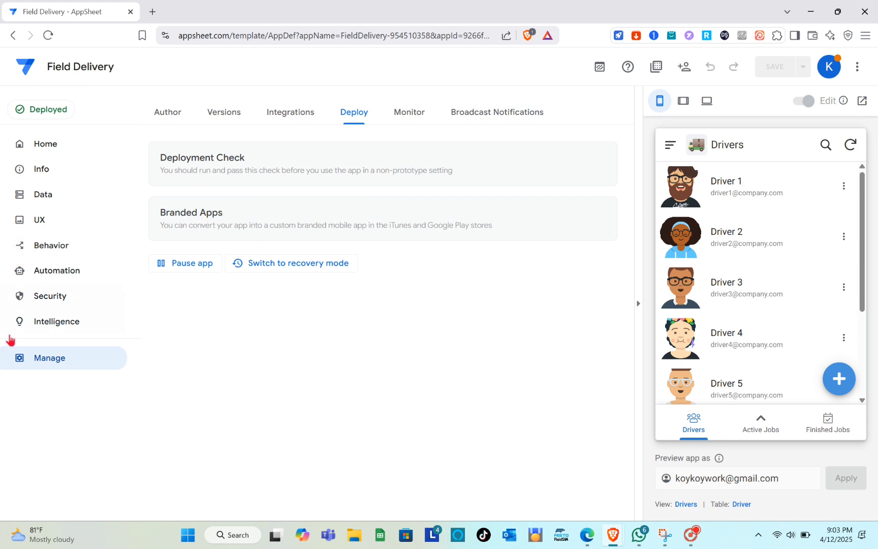
View the Field Delivery app's author options and its Editor Settings without changing anything
{"action": "left_click", "coordinate": [170, 117]}
{"action": "left_click", "coordinate": [174, 112]}
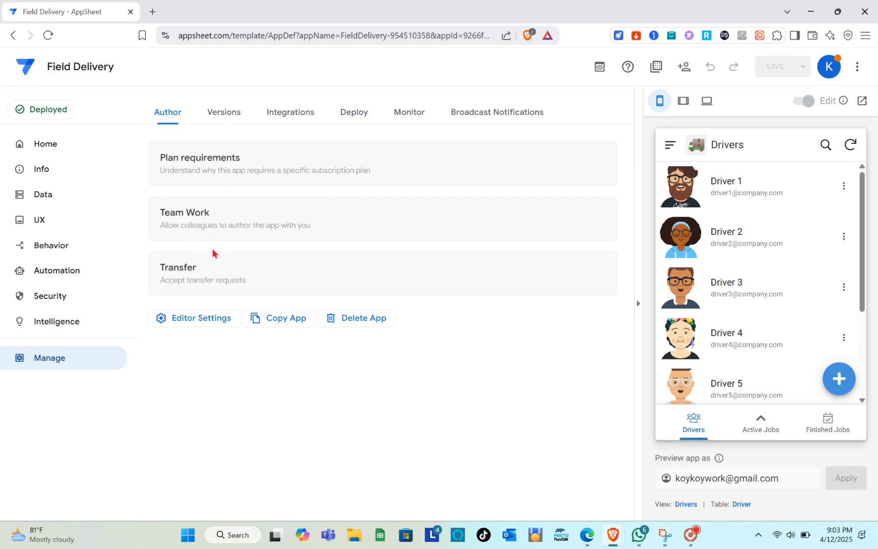
{"action": "left_click", "coordinate": [213, 320]}
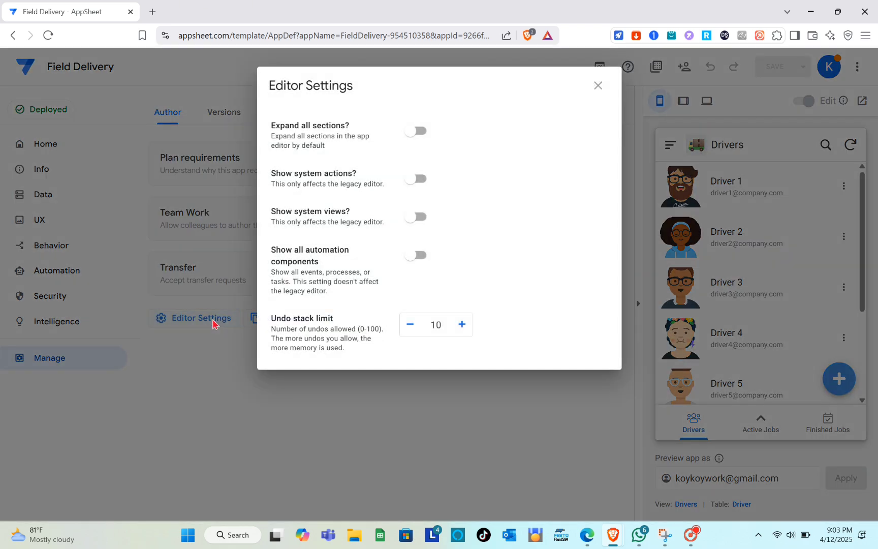
{"action": "left_click", "coordinate": [599, 85]}
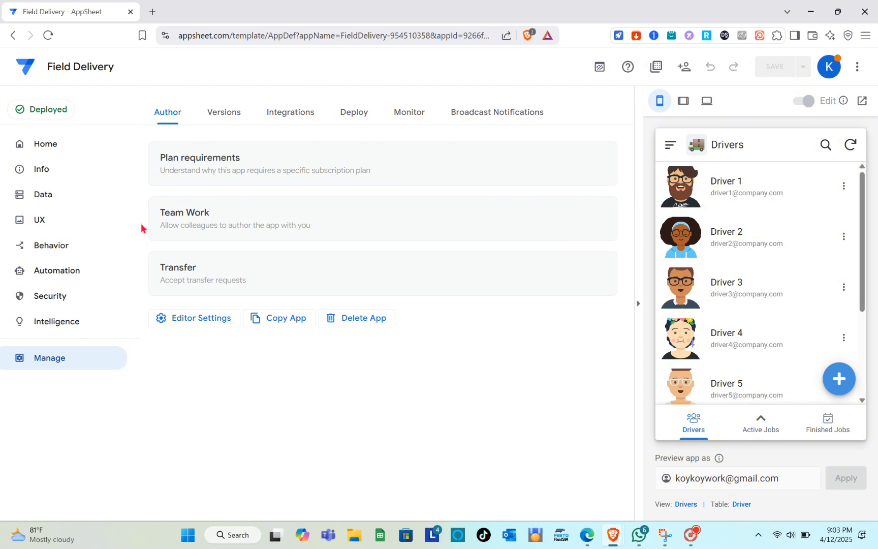
Turn off required user sign-in in the app's security settings, acknowledging that the data is public and an insecure app is authorized
{"action": "left_click", "coordinate": [67, 297]}
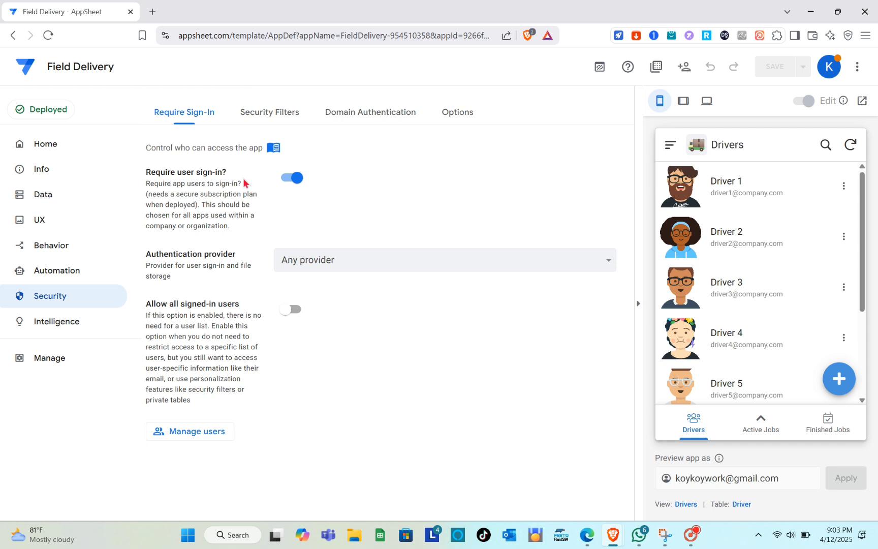
{"action": "left_click", "coordinate": [291, 178]}
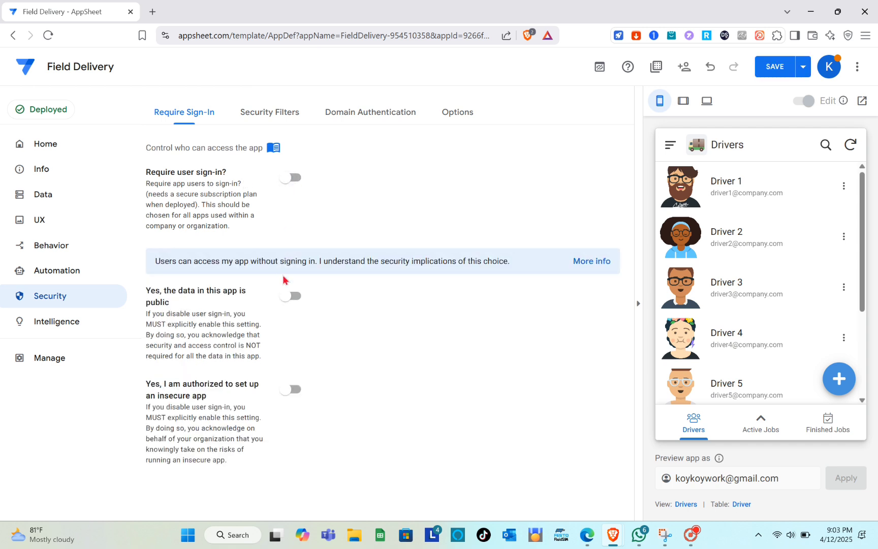
{"action": "left_click", "coordinate": [286, 296]}
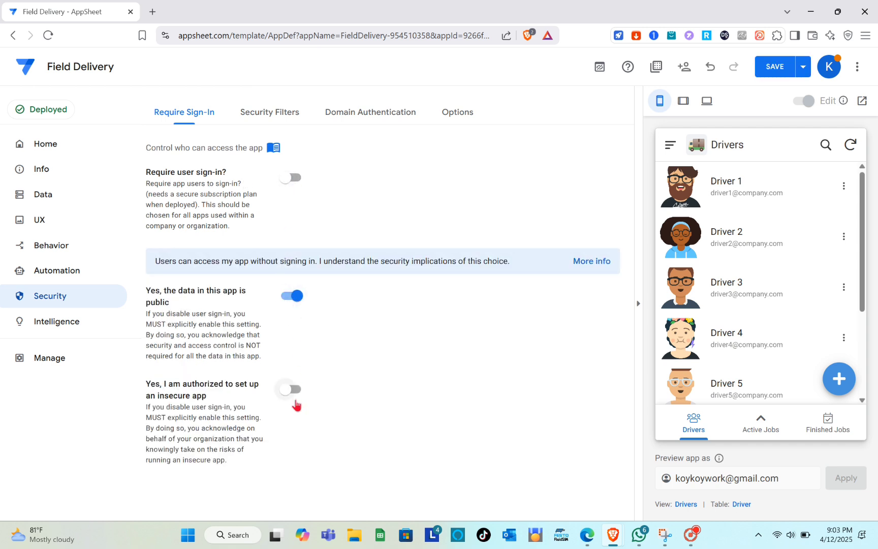
{"action": "left_click", "coordinate": [290, 388]}
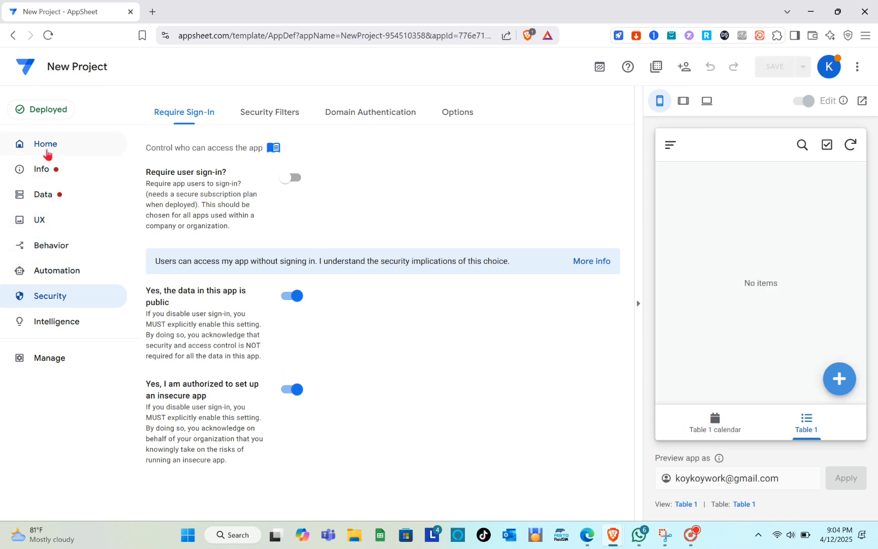
Preview the Table 1 calendar view of the New Project app and copy its View/copy or edit share link
{"action": "left_click", "coordinate": [47, 150]}
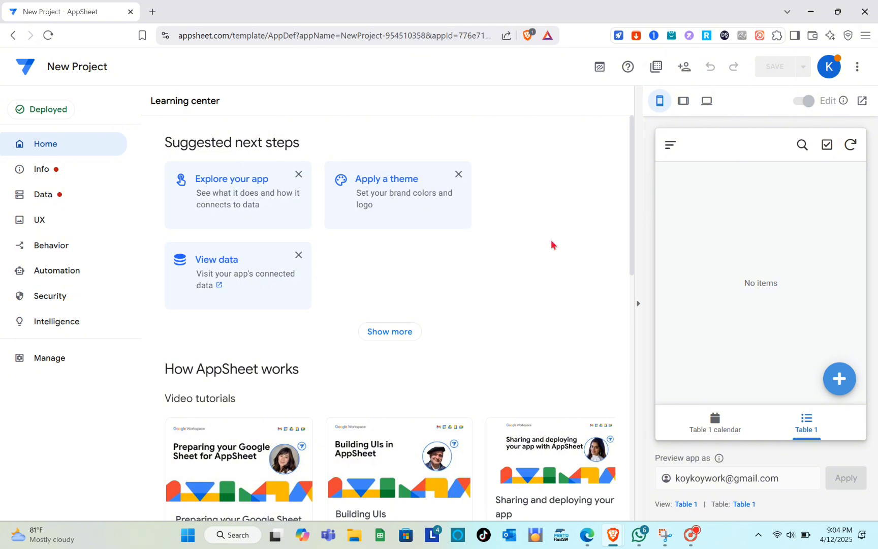
{"action": "left_click", "coordinate": [733, 436]}
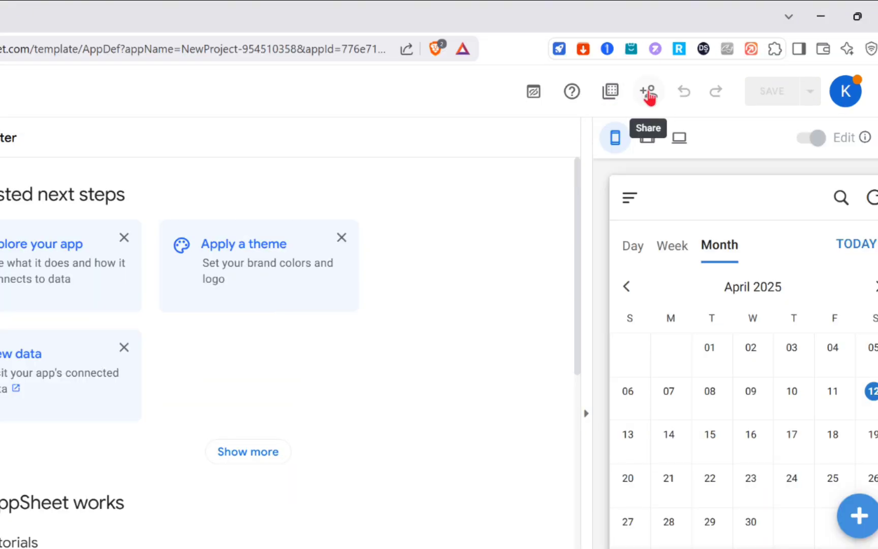
{"action": "left_click", "coordinate": [686, 70]}
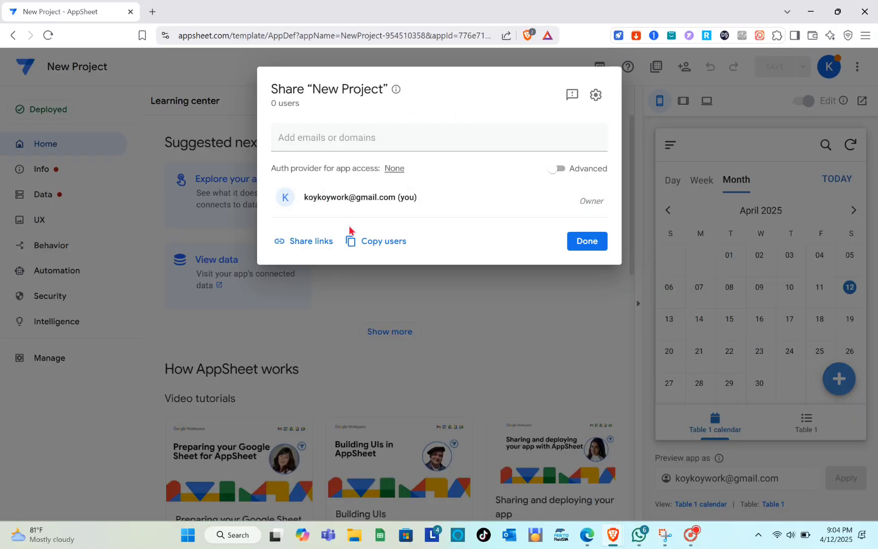
{"action": "left_click", "coordinate": [290, 245]}
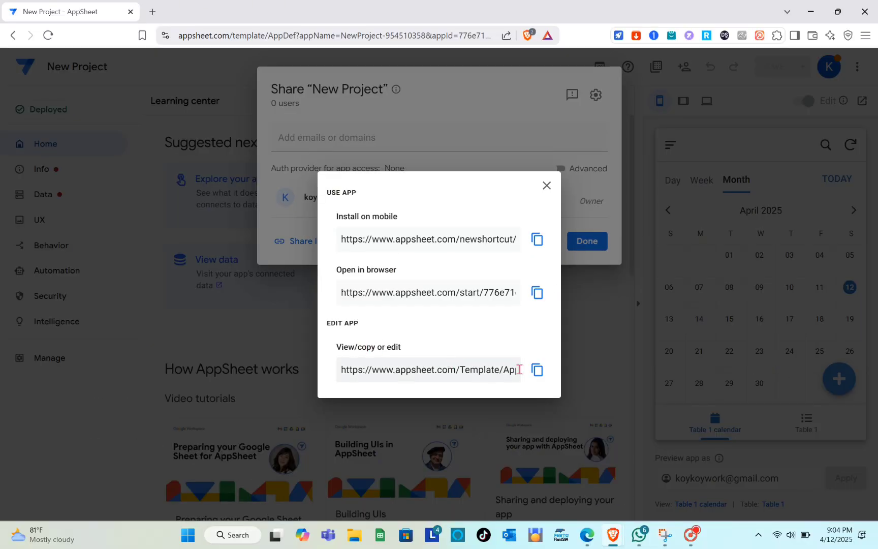
{"action": "left_click", "coordinate": [537, 373]}
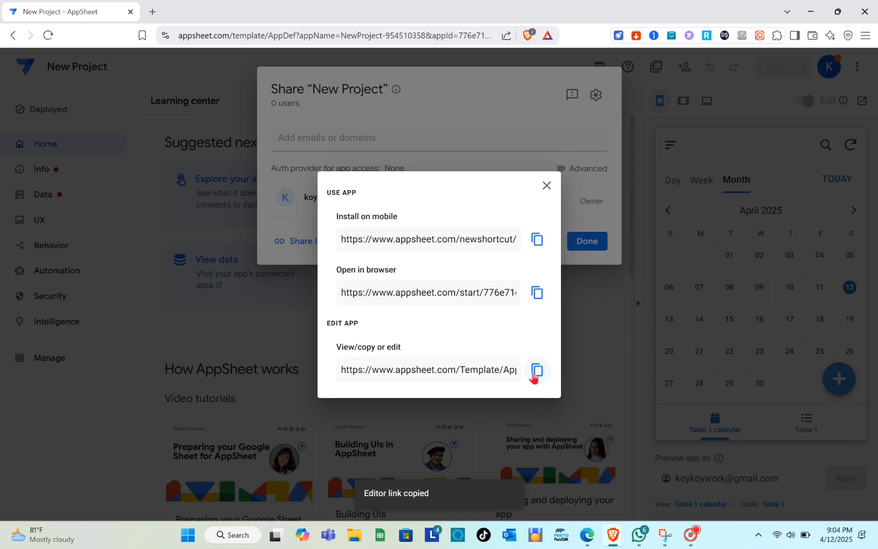
Find Google Sites through a web search in a new tab and open the recent untitled site headed SAMPLE PAGE
{"action": "left_click", "coordinate": [153, 12]}
{"action": "type", "text": "google"}
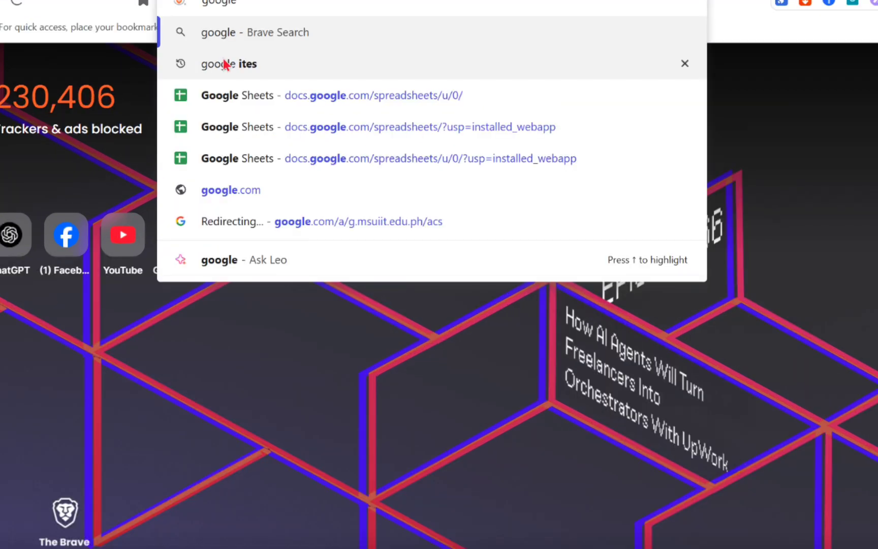
{"action": "left_click", "coordinate": [204, 83]}
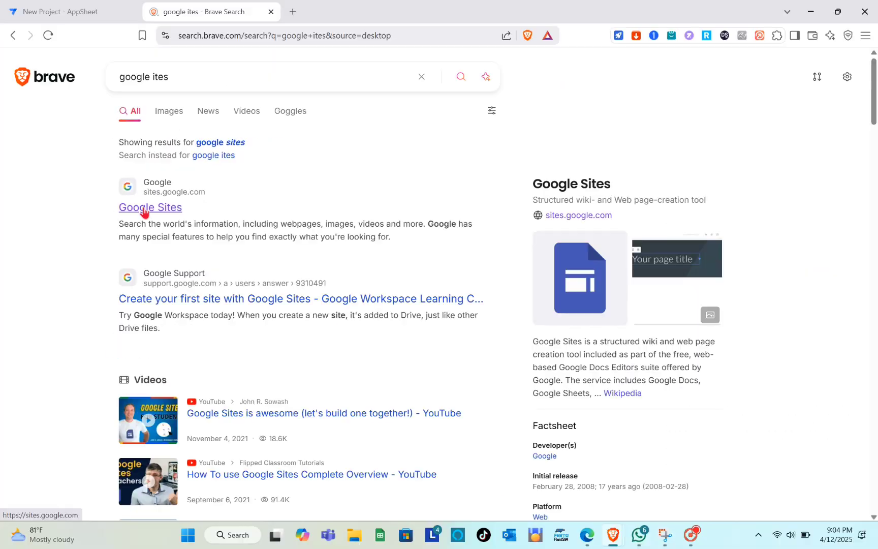
{"action": "left_click", "coordinate": [145, 213]}
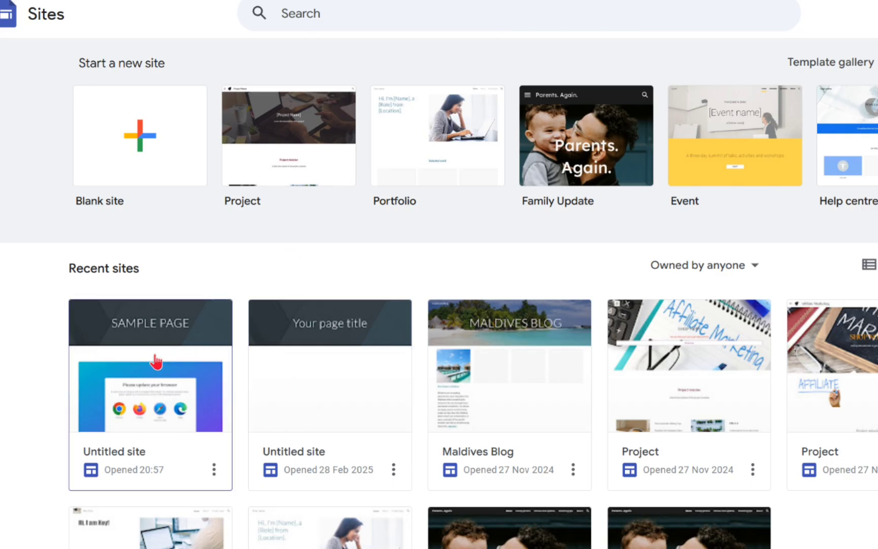
{"action": "left_click", "coordinate": [157, 361]}
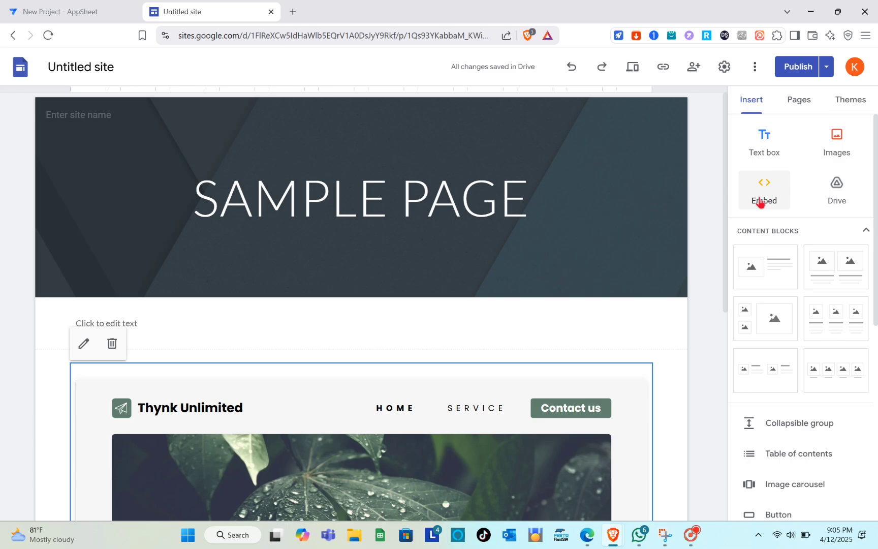
Embed the copied AppSheet link in the site by URL, using the Preview display option
{"action": "left_click", "coordinate": [761, 202]}
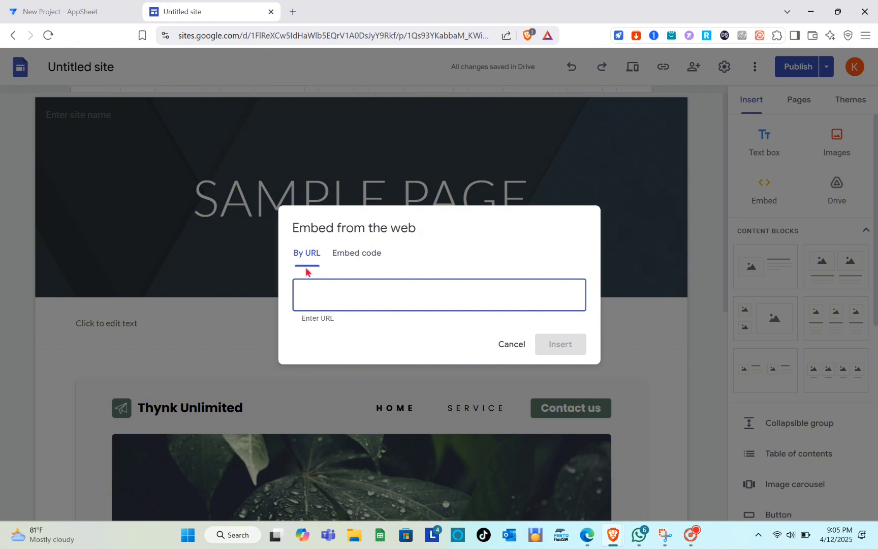
{"action": "right_click", "coordinate": [323, 293]}
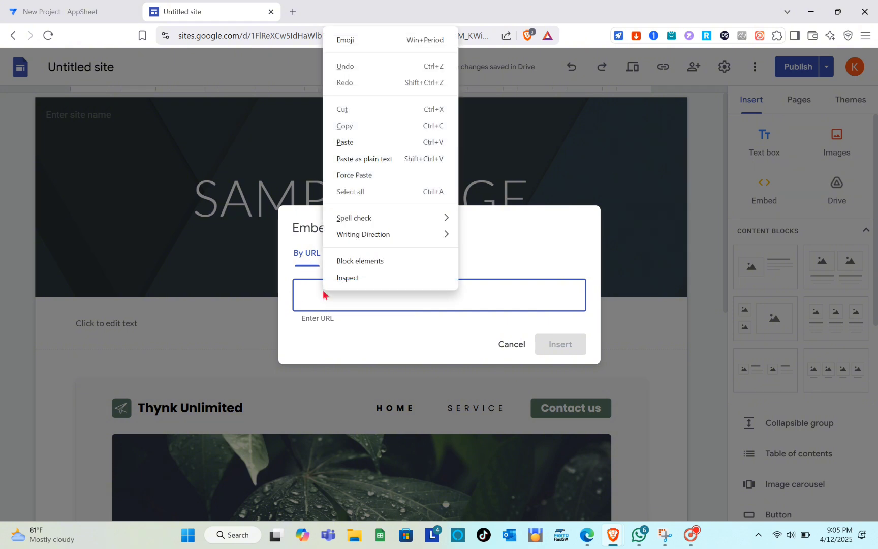
{"action": "left_click", "coordinate": [345, 142]}
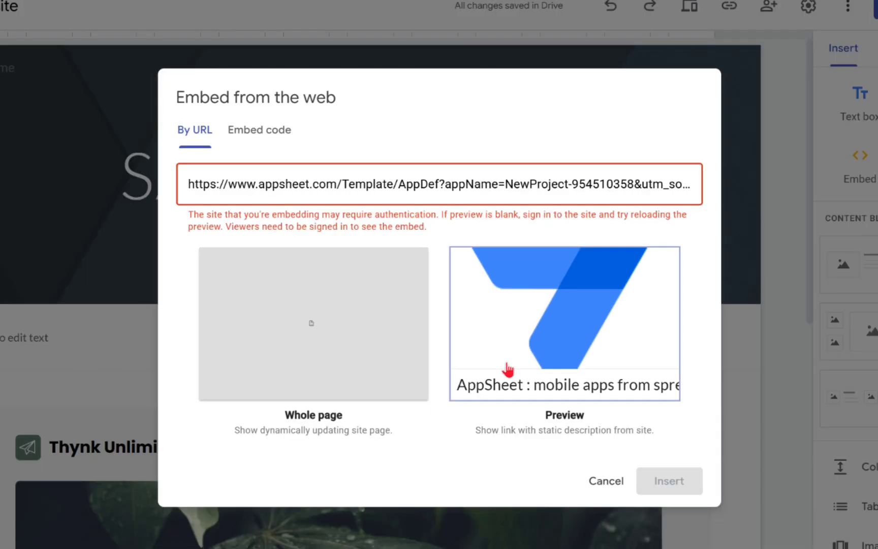
{"action": "left_click", "coordinate": [493, 347]}
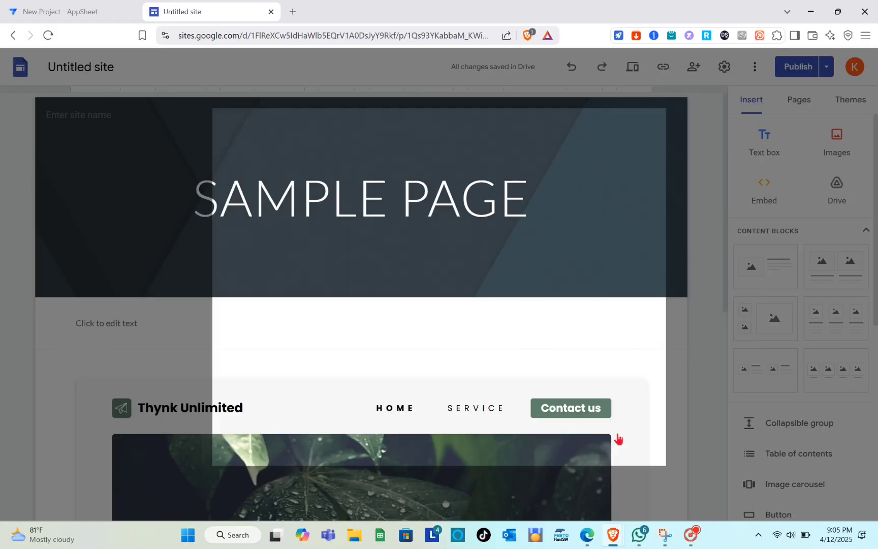
{"action": "left_click", "coordinate": [665, 483]}
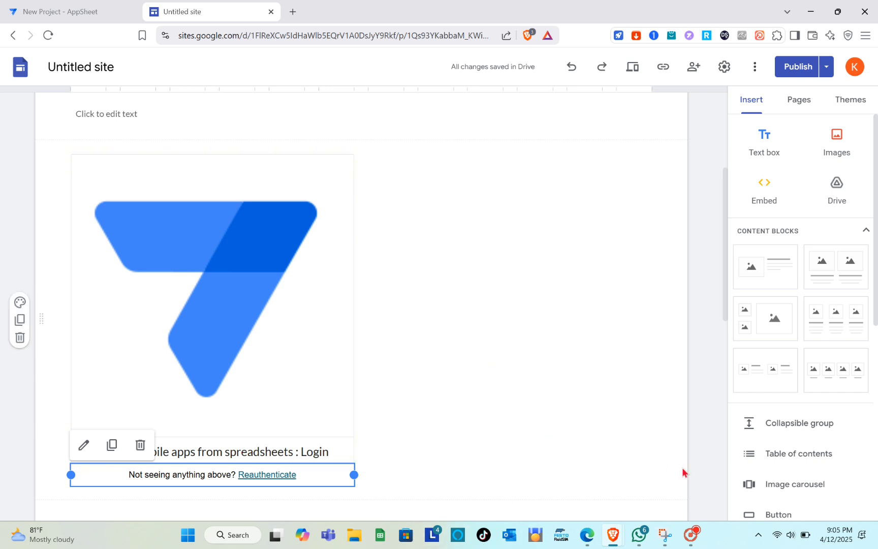
Follow the Reauthenticate link below the embed and continue through the redirect notice to the AppSheet app
{"action": "left_click", "coordinate": [274, 475]}
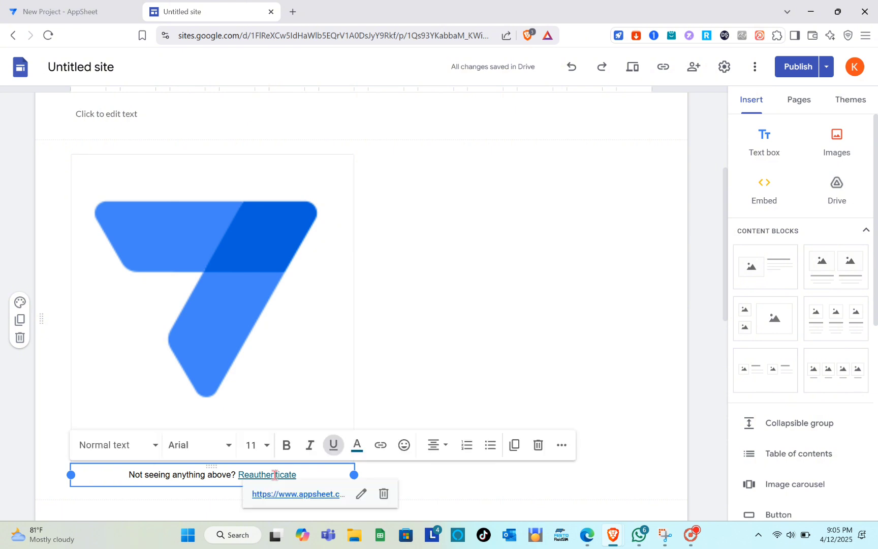
{"action": "left_click", "coordinate": [312, 495]}
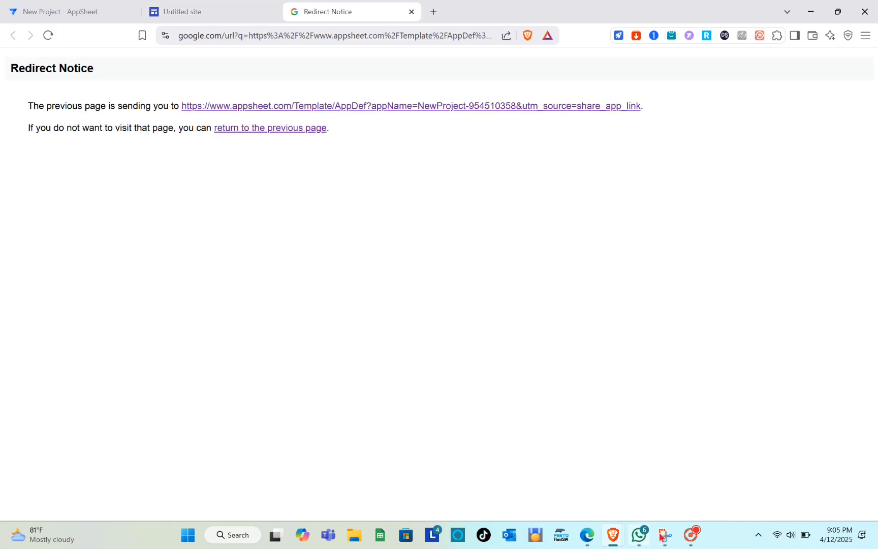
{"action": "mouse_move", "coordinate": [691, 536]}
{"action": "left_click", "coordinate": [286, 109]}
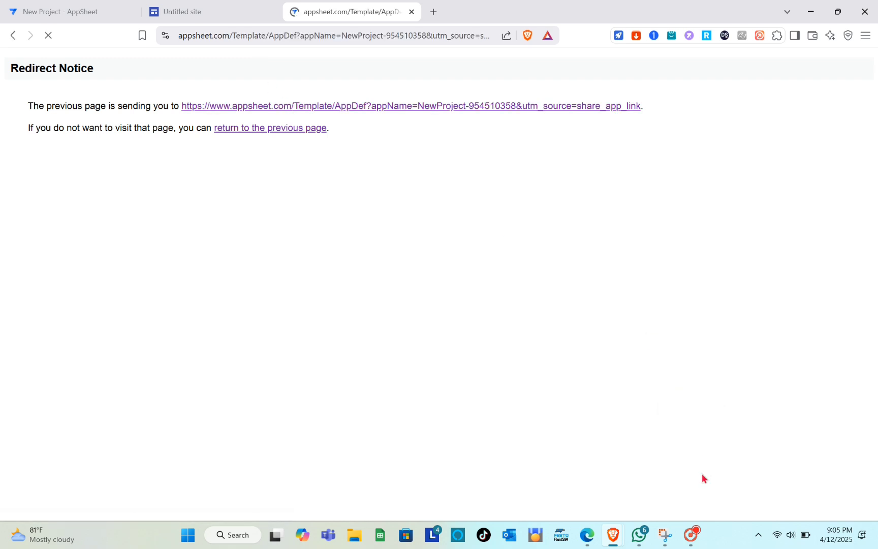